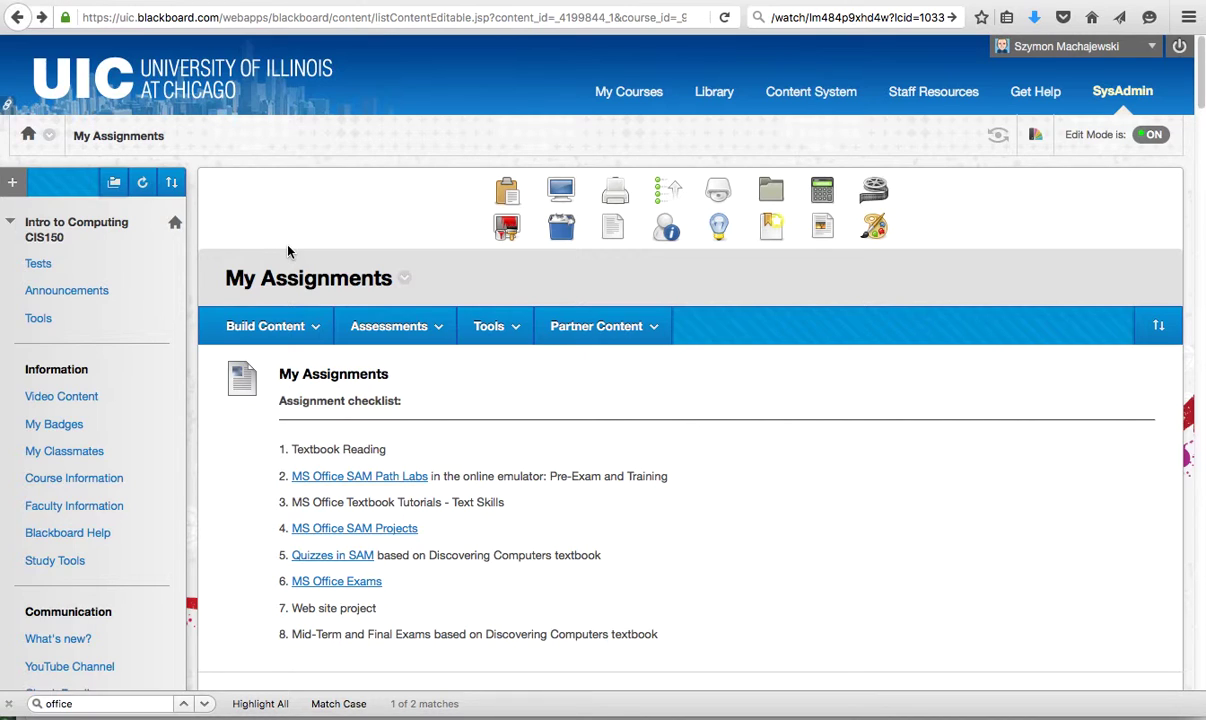
# - Open the Week 1 due 1/11 folder in the course content
pyautogui.click(265, 326)
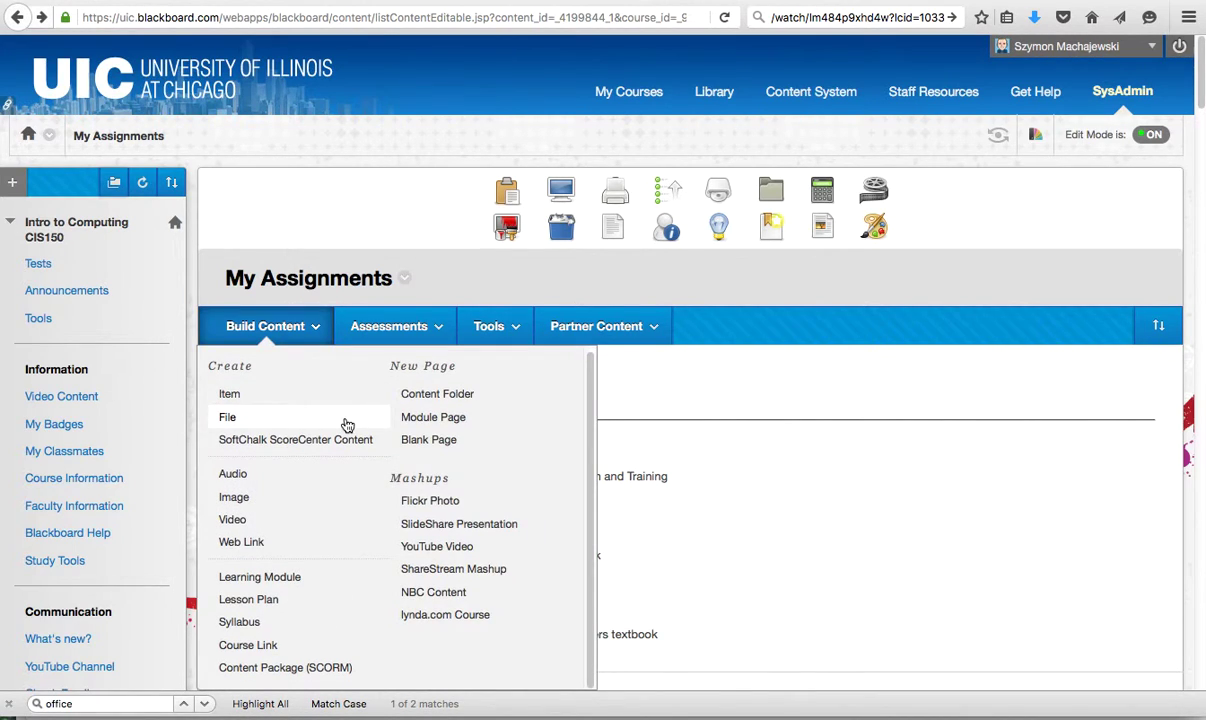
pyautogui.scroll(-3, 770, 421)
pyautogui.scroll(-1, 769, 422)
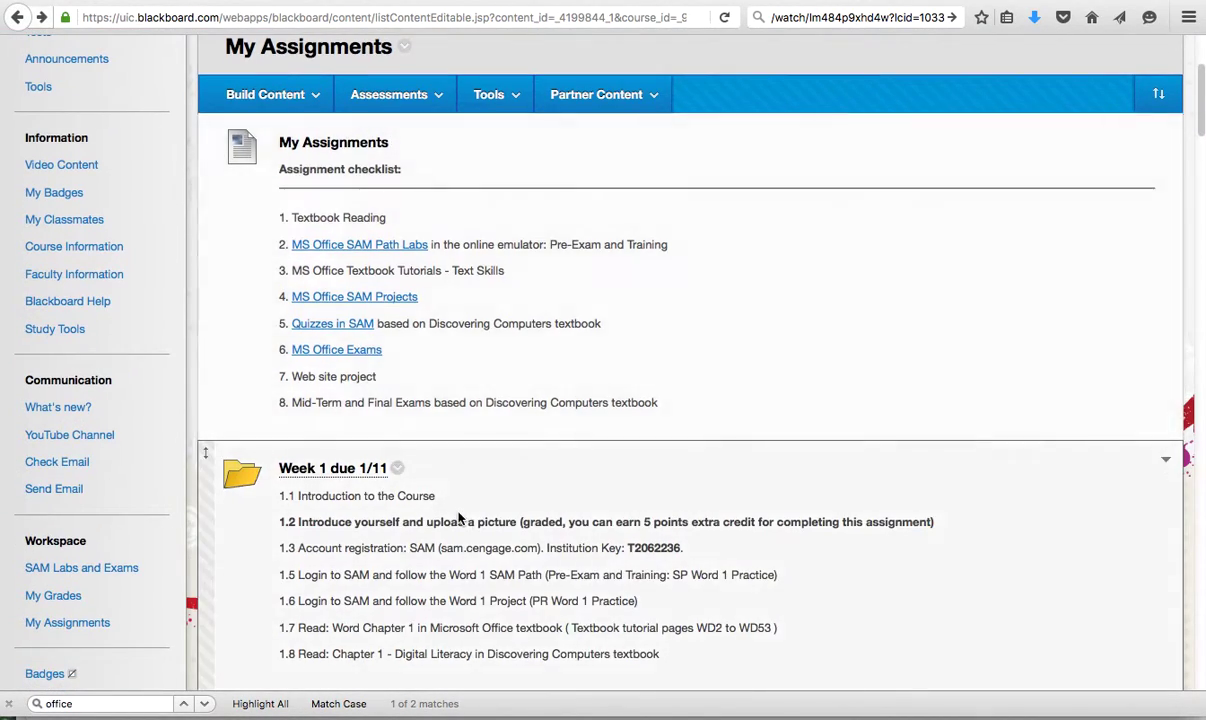
pyautogui.click(333, 470)
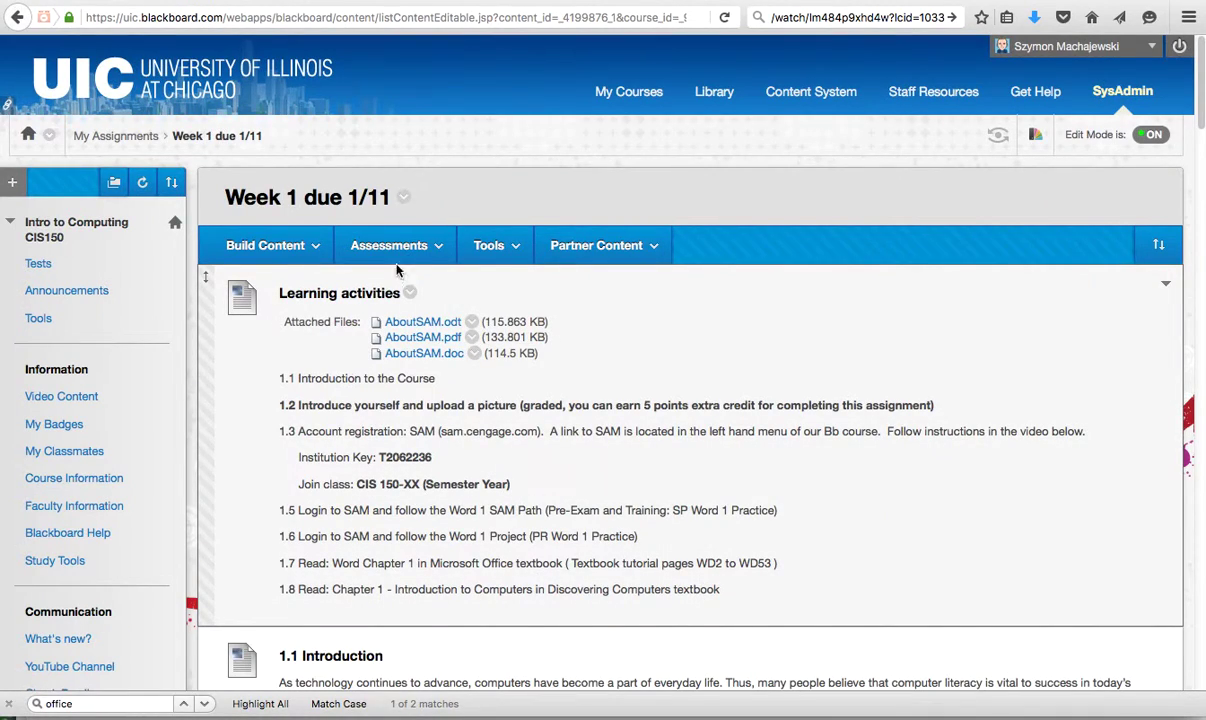
# - Choose Office Mix from the Tools menu to start a new item in the folder
pyautogui.click(508, 246)
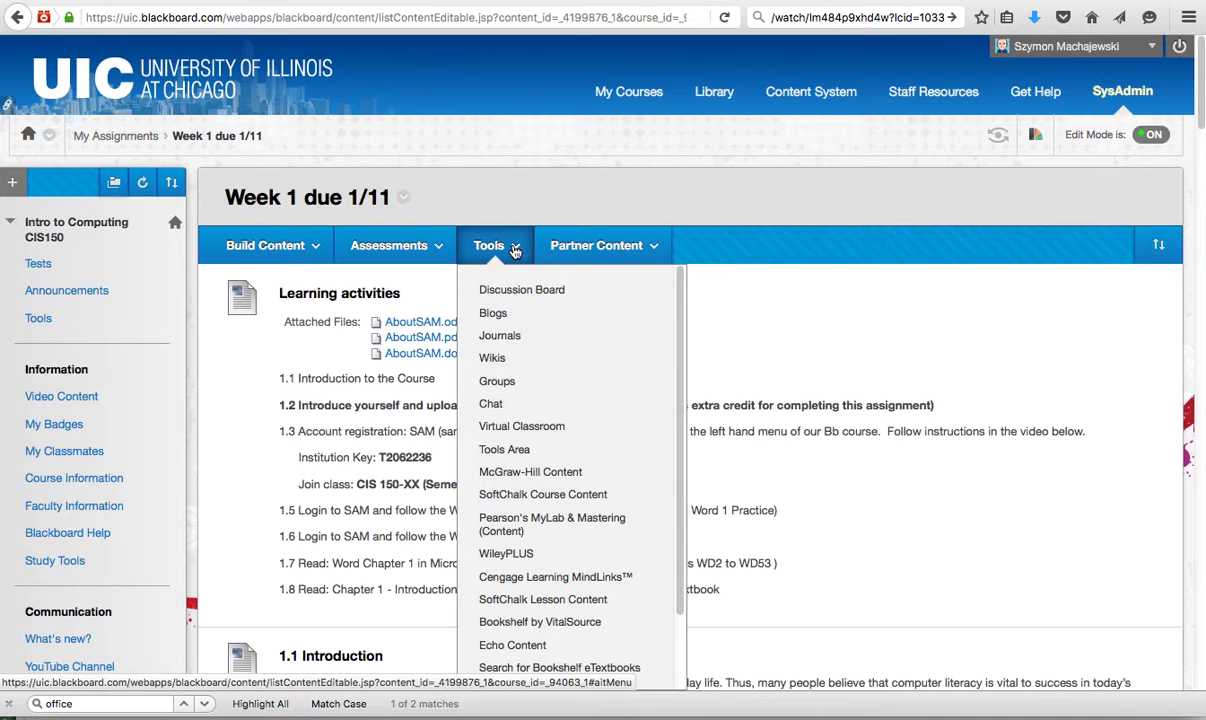
pyautogui.scroll(-3, 495, 418)
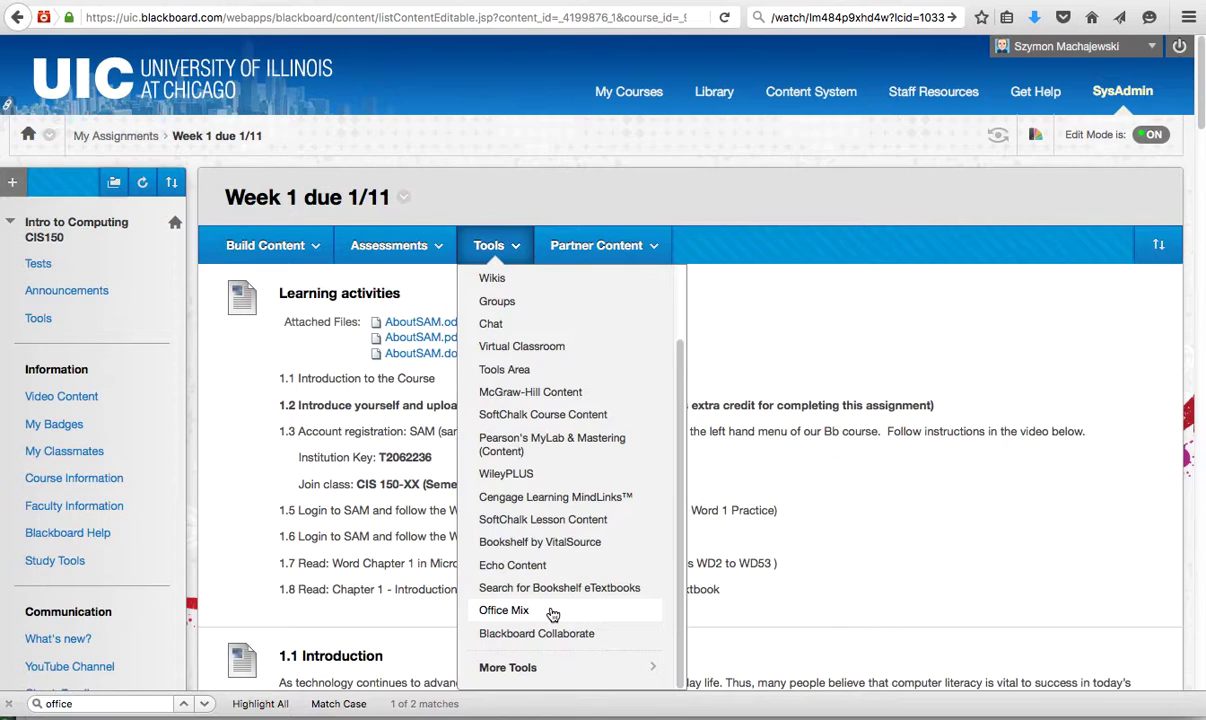
pyautogui.click(552, 612)
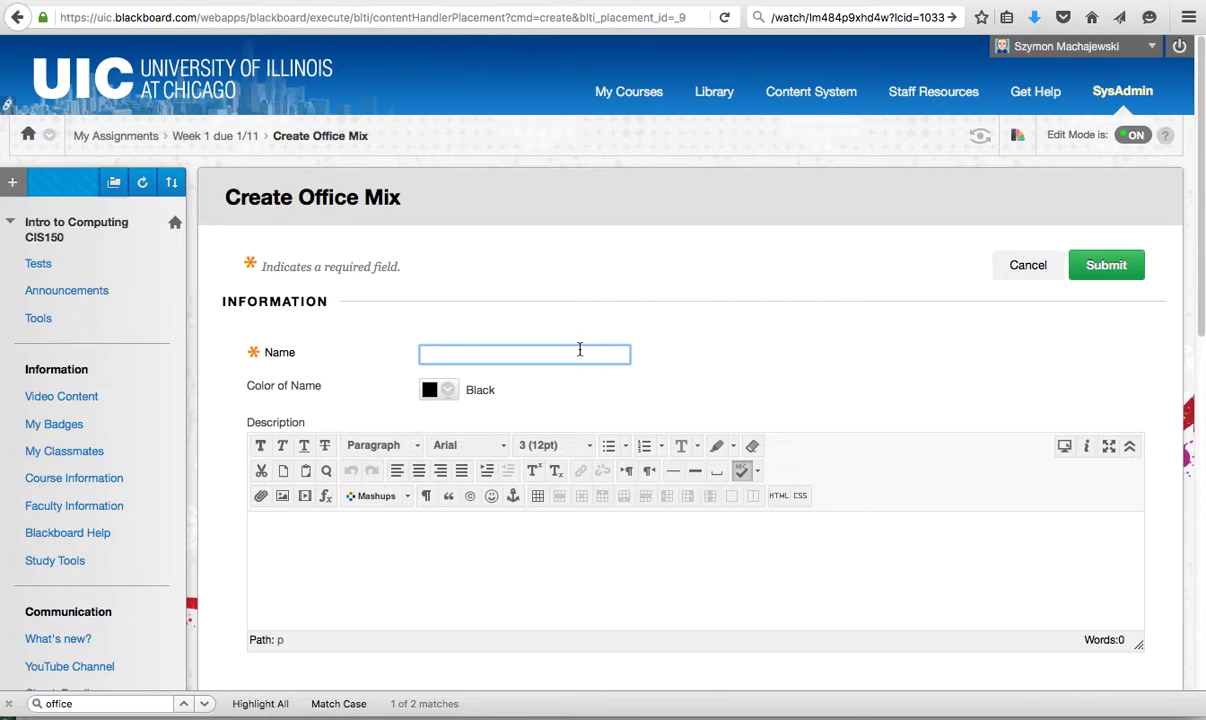
# - Name the Office Mix item 'The future of the brain' and submit it
pyautogui.write('The ')
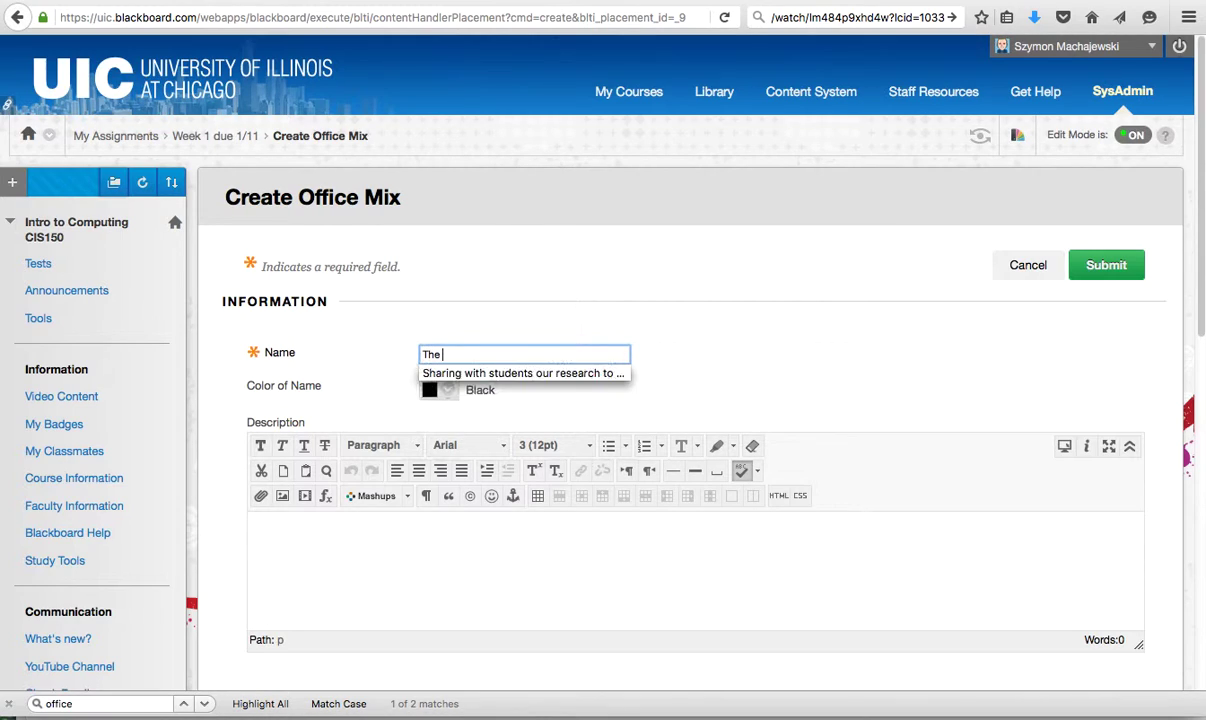
pyautogui.write('future of the brain')
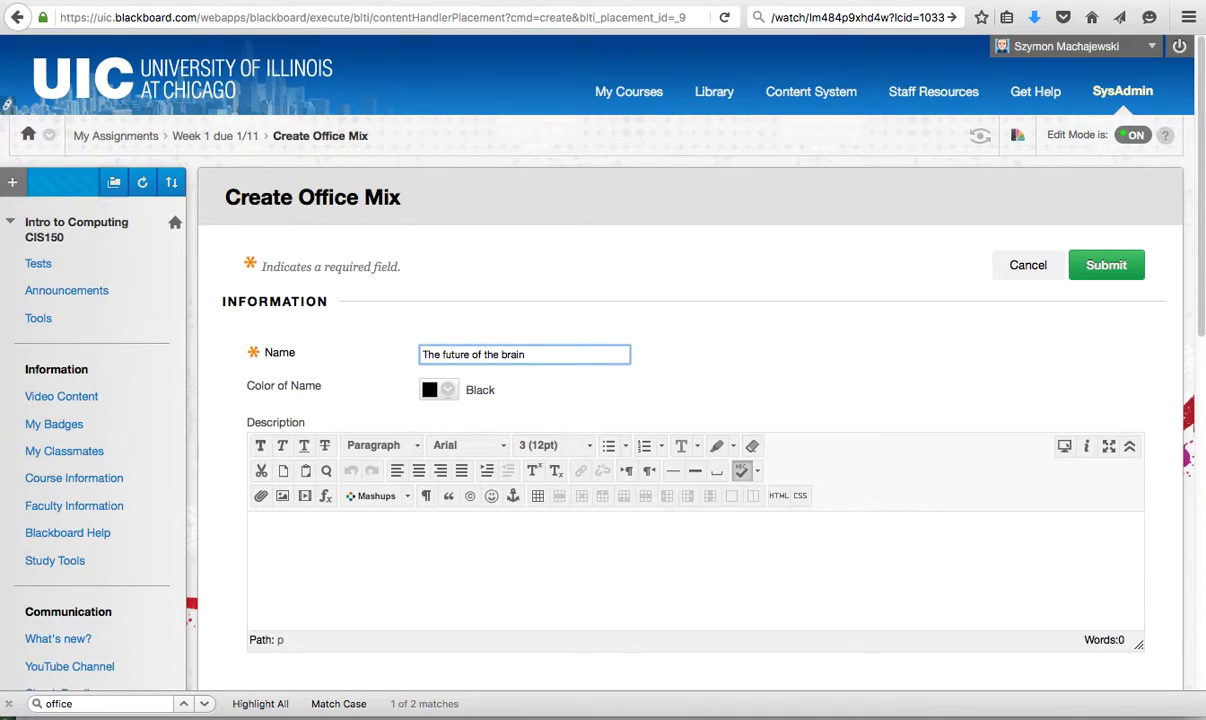
pyautogui.scroll(-5, 578, 442)
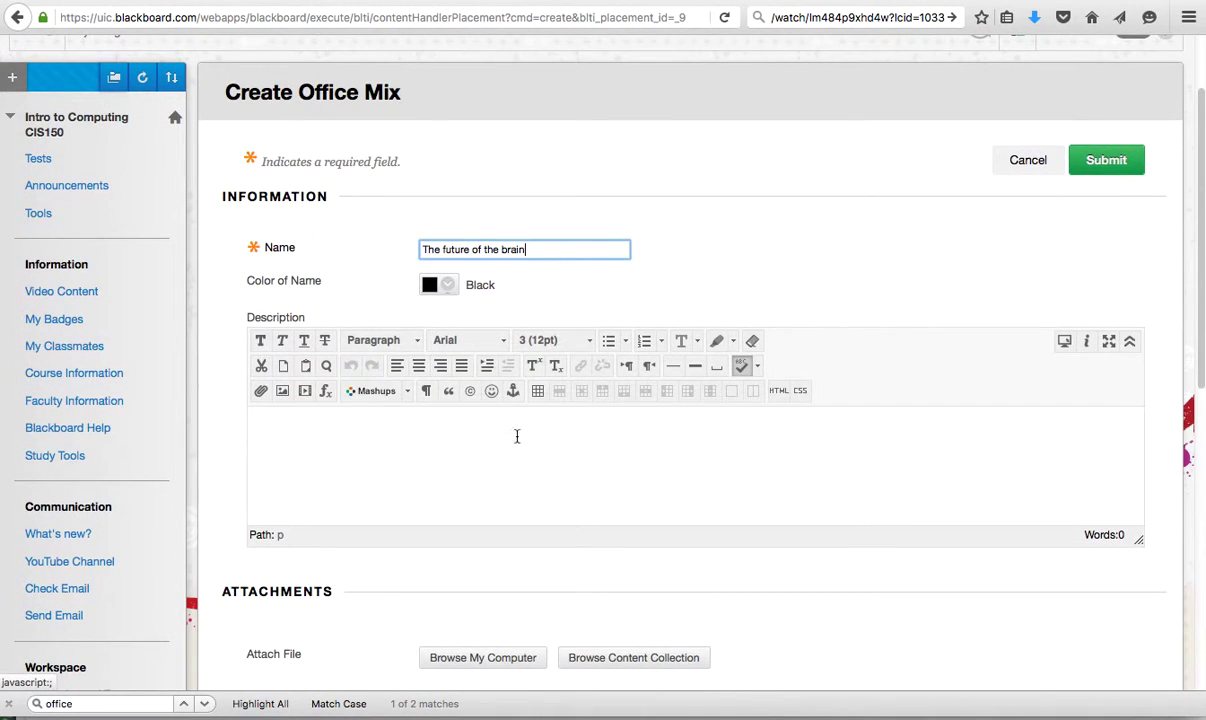
pyautogui.scroll(-6, 578, 442)
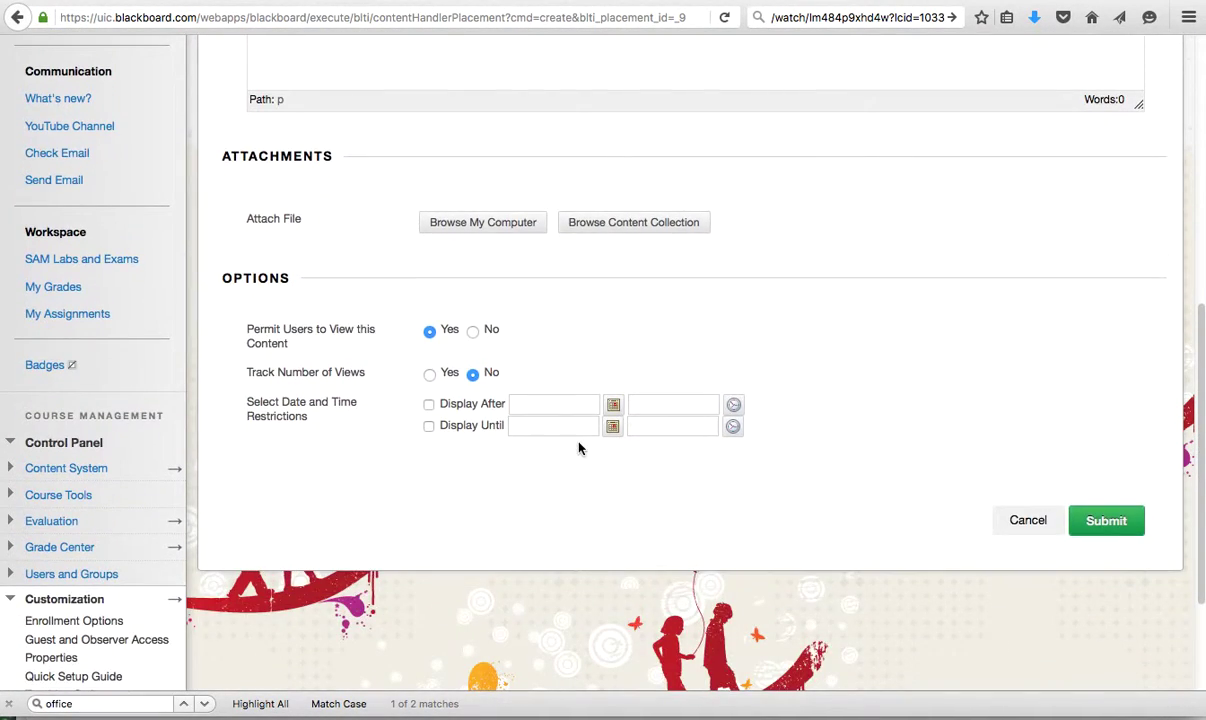
pyautogui.scroll(4, 578, 448)
pyautogui.scroll(8, 578, 448)
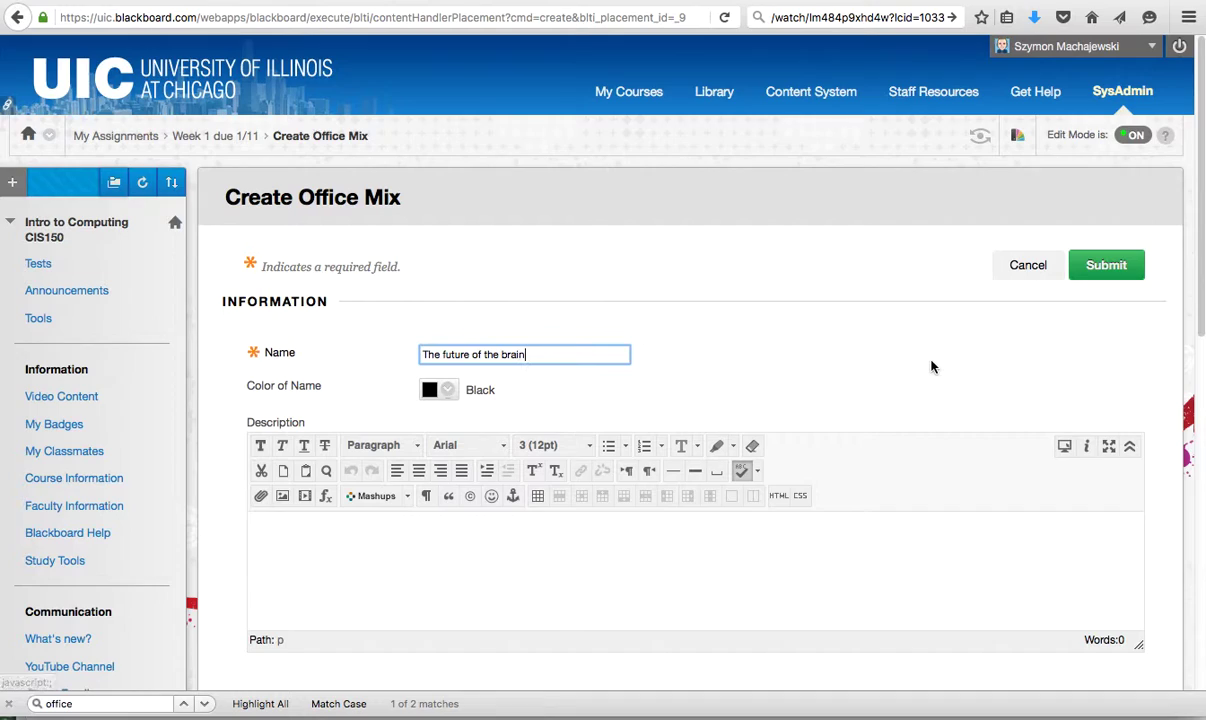
pyautogui.click(1104, 264)
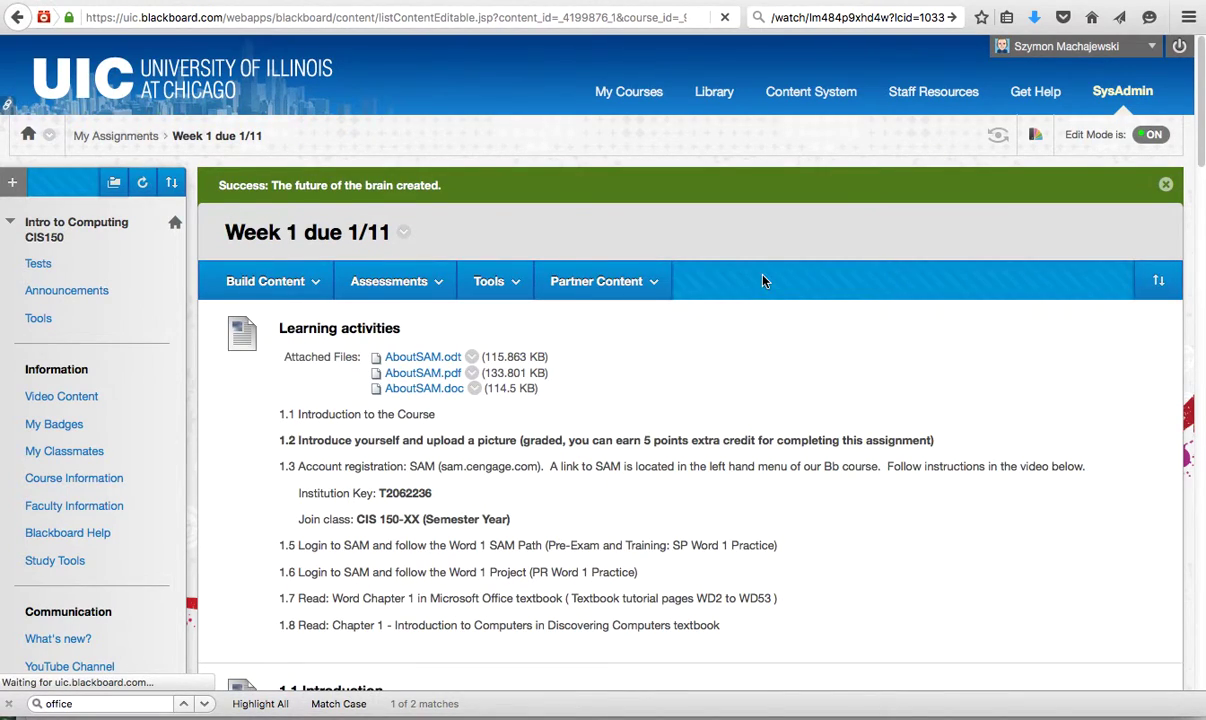
# - Scroll the Week 1 page to find 'The future of the brain' listed below item 1.6
pyautogui.scroll(-4, 762, 281)
pyautogui.scroll(-15, 762, 281)
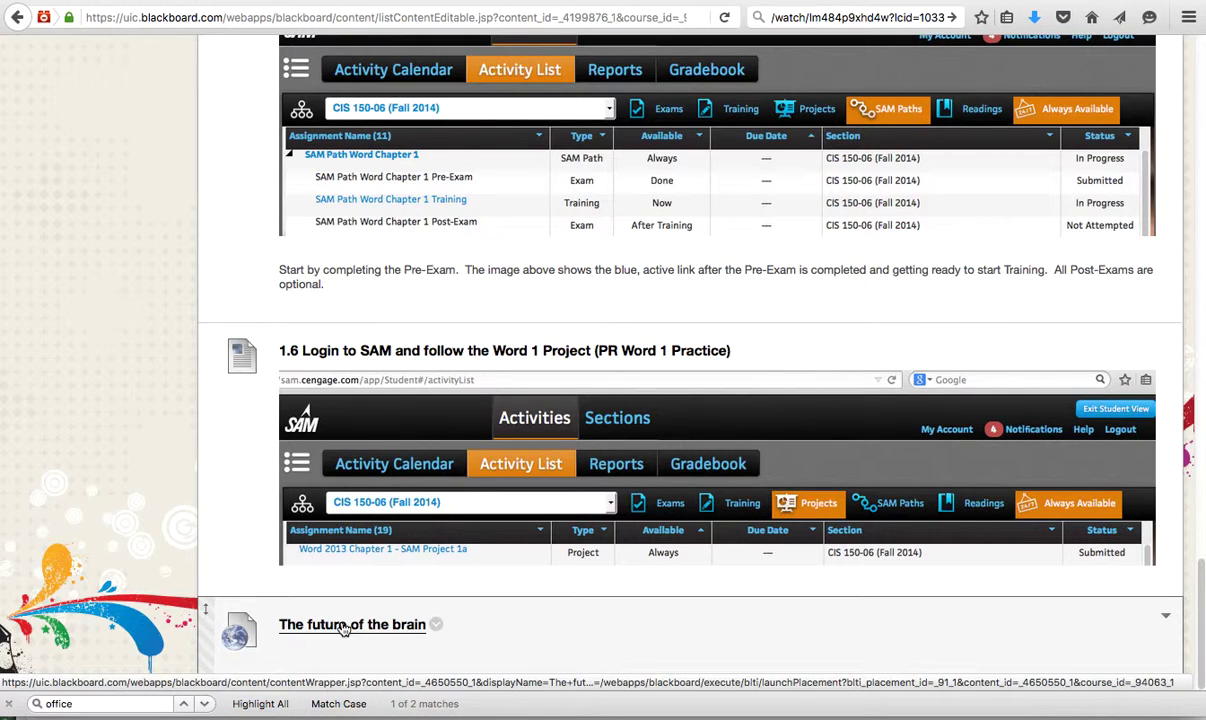
# - Launch 'The future of the brain' item to reach its Select a mix page
pyautogui.click(342, 625)
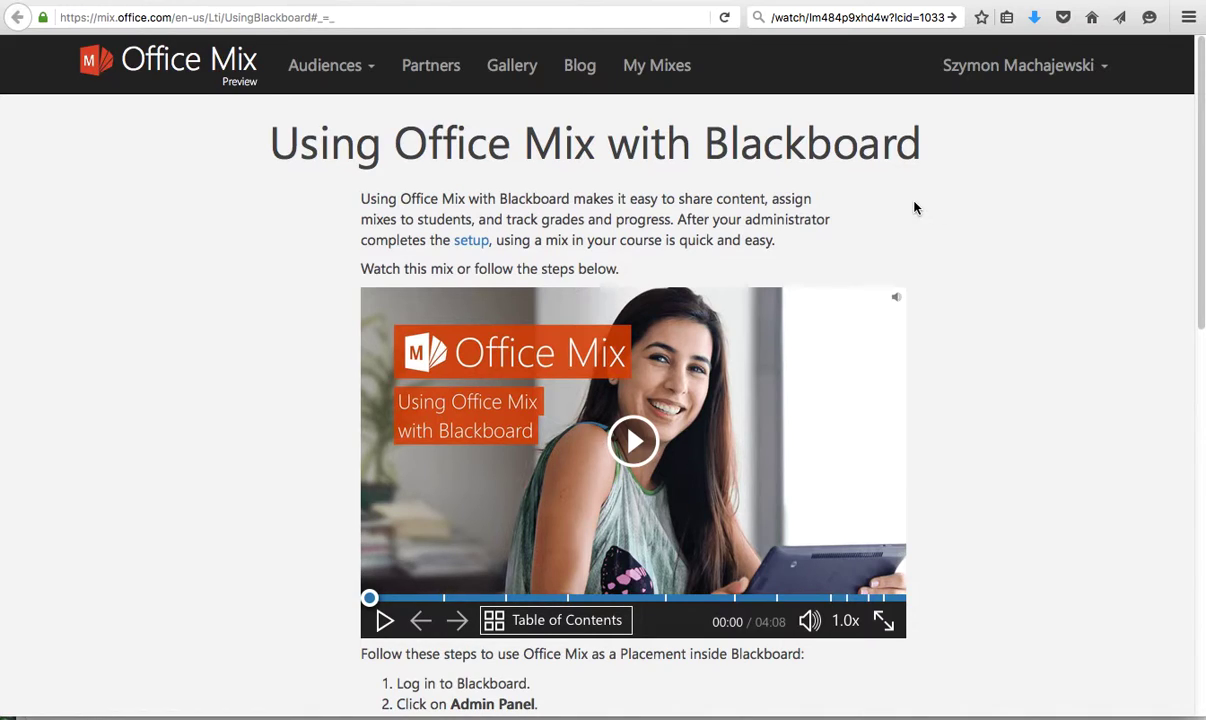
# - Browse the Office Mix Gallery and open the stormtrooper mix in Professional Development
pyautogui.click(513, 67)
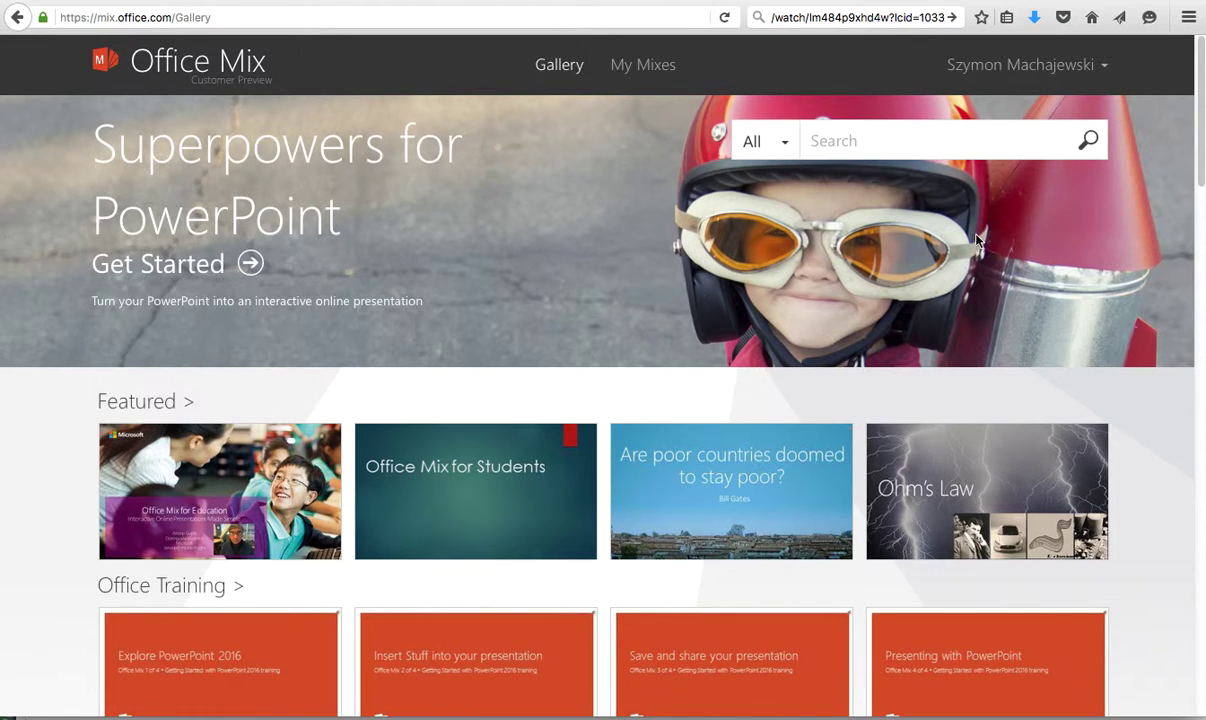
pyautogui.scroll(-5, 541, 257)
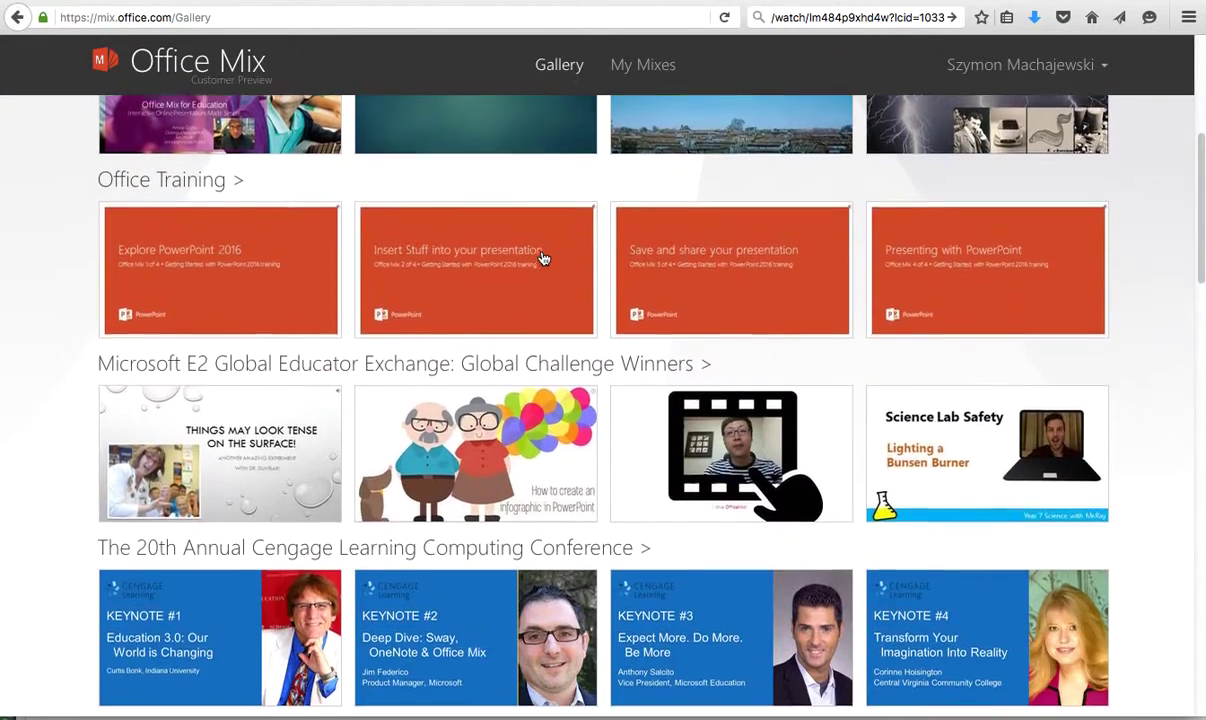
pyautogui.scroll(-3, 541, 257)
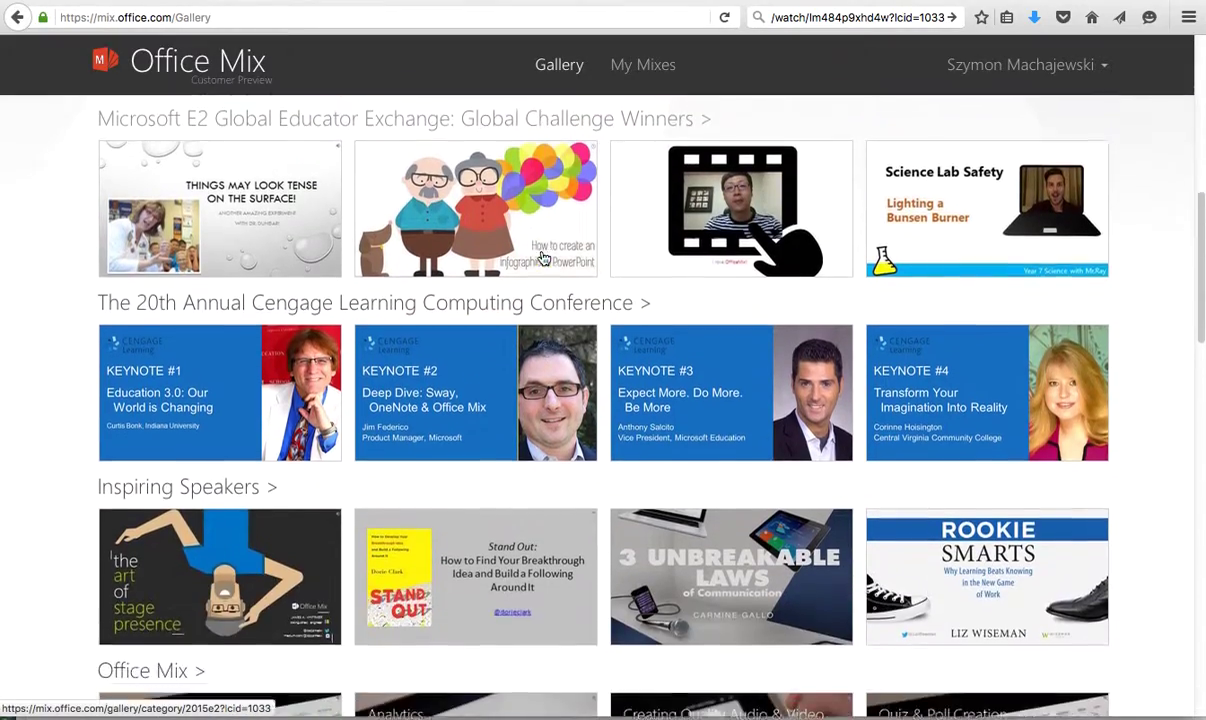
pyautogui.scroll(-6, 541, 257)
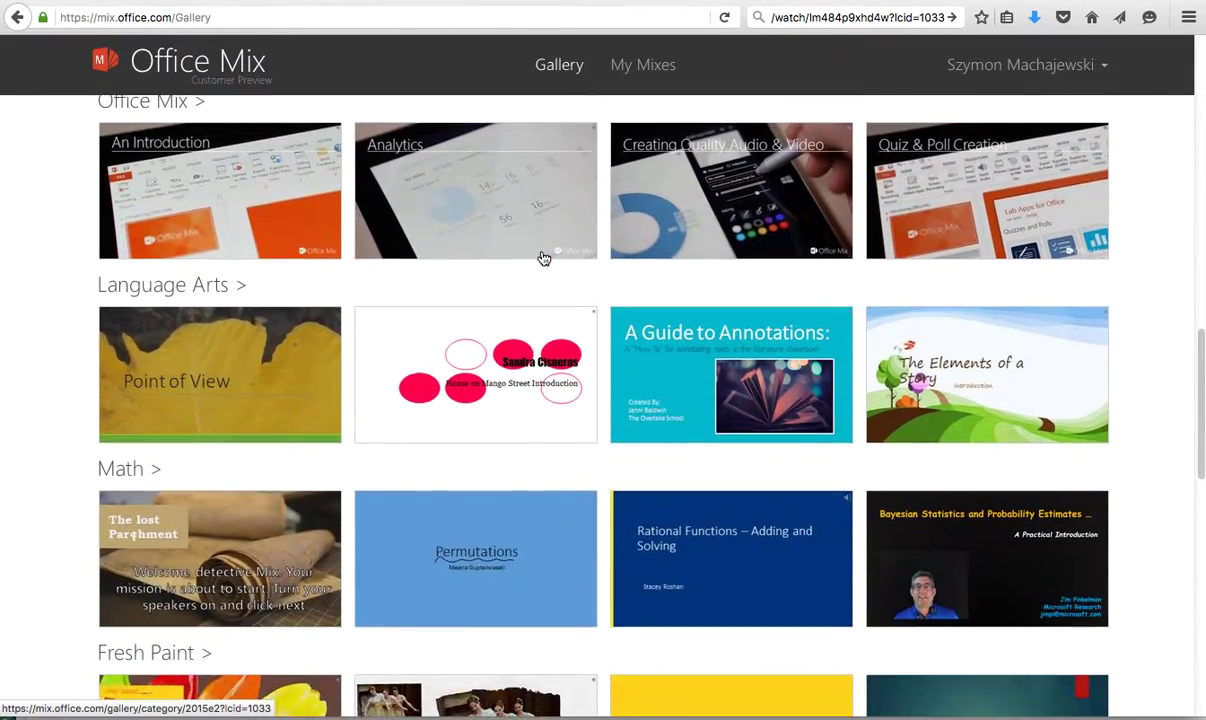
pyautogui.scroll(-5, 541, 257)
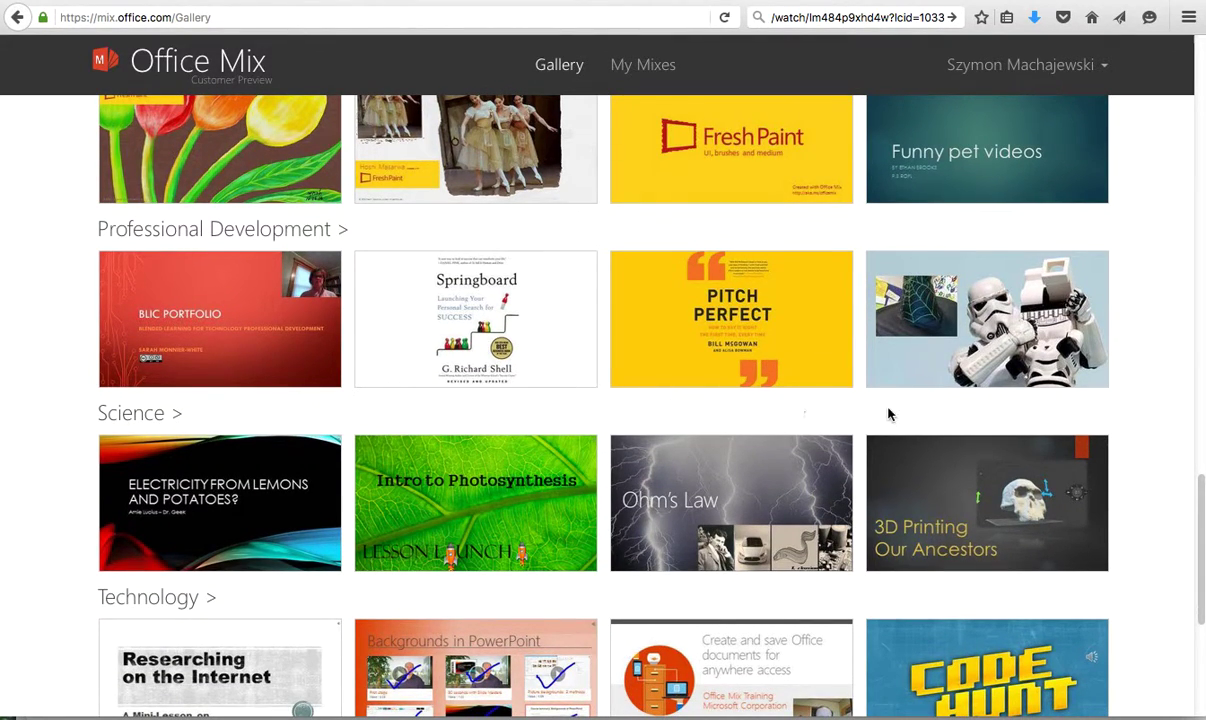
pyautogui.click(966, 344)
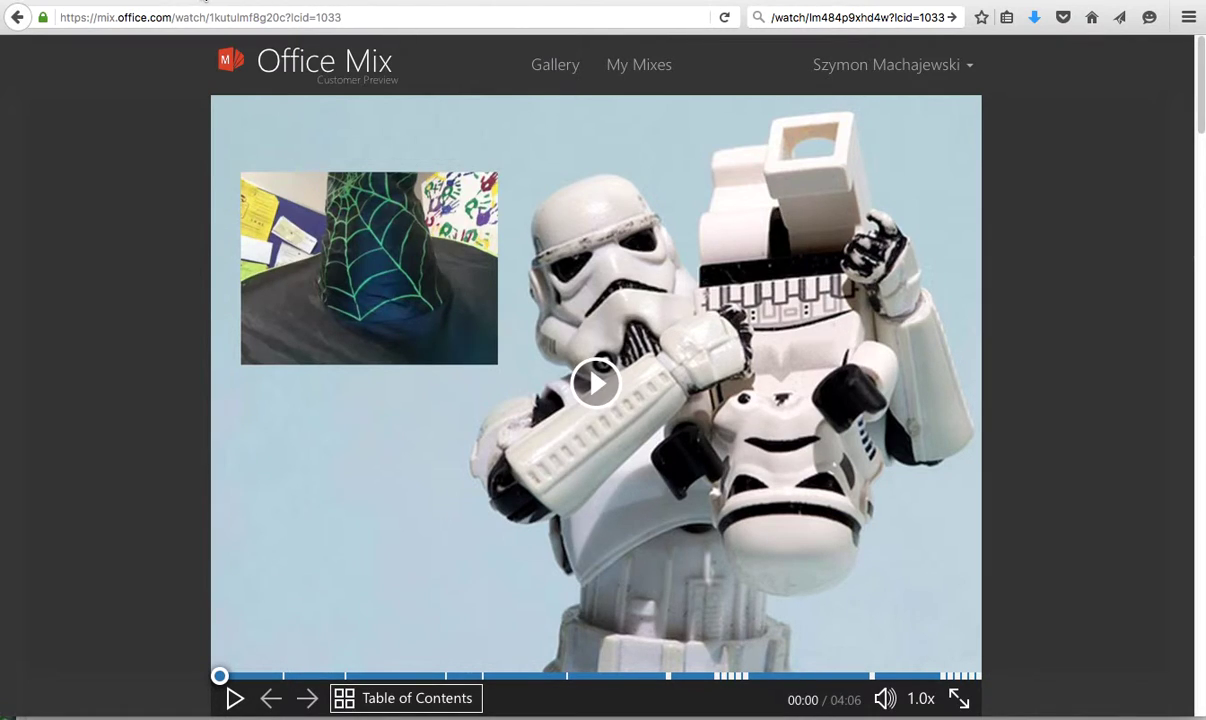
# - Paste The Future of the Mind mix's URL into the By Url field and look it up
pyautogui.click(201, 2)
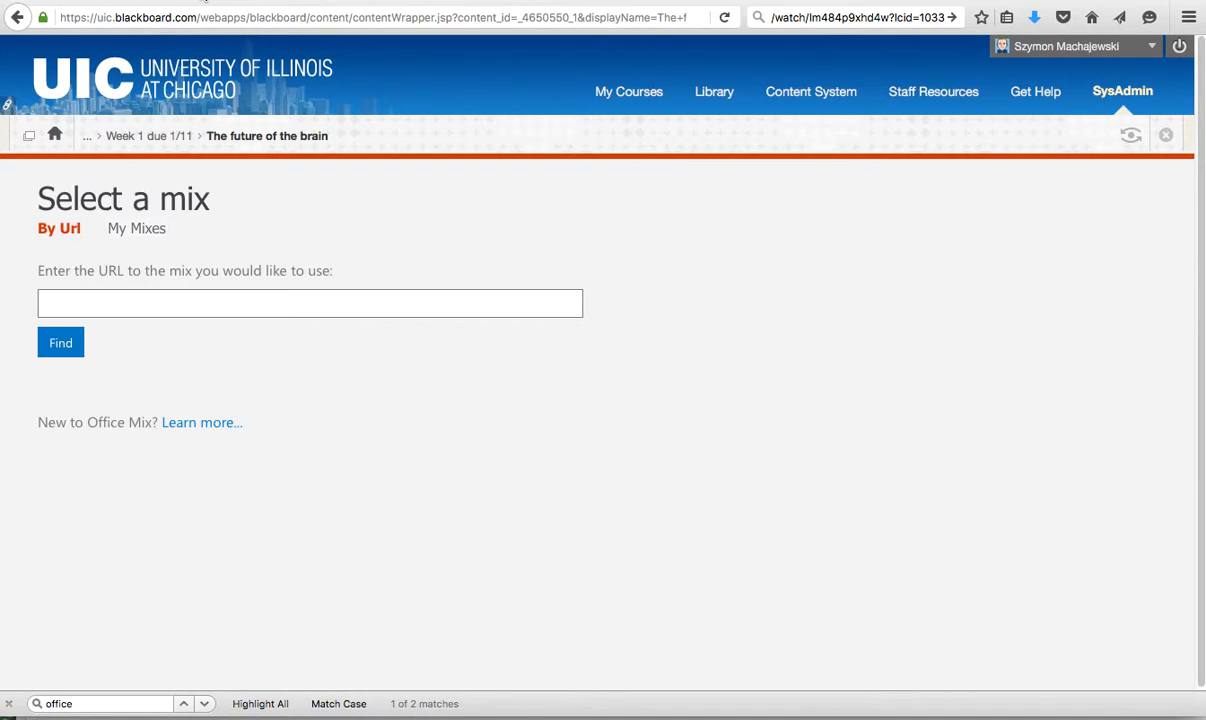
pyautogui.click(166, 298)
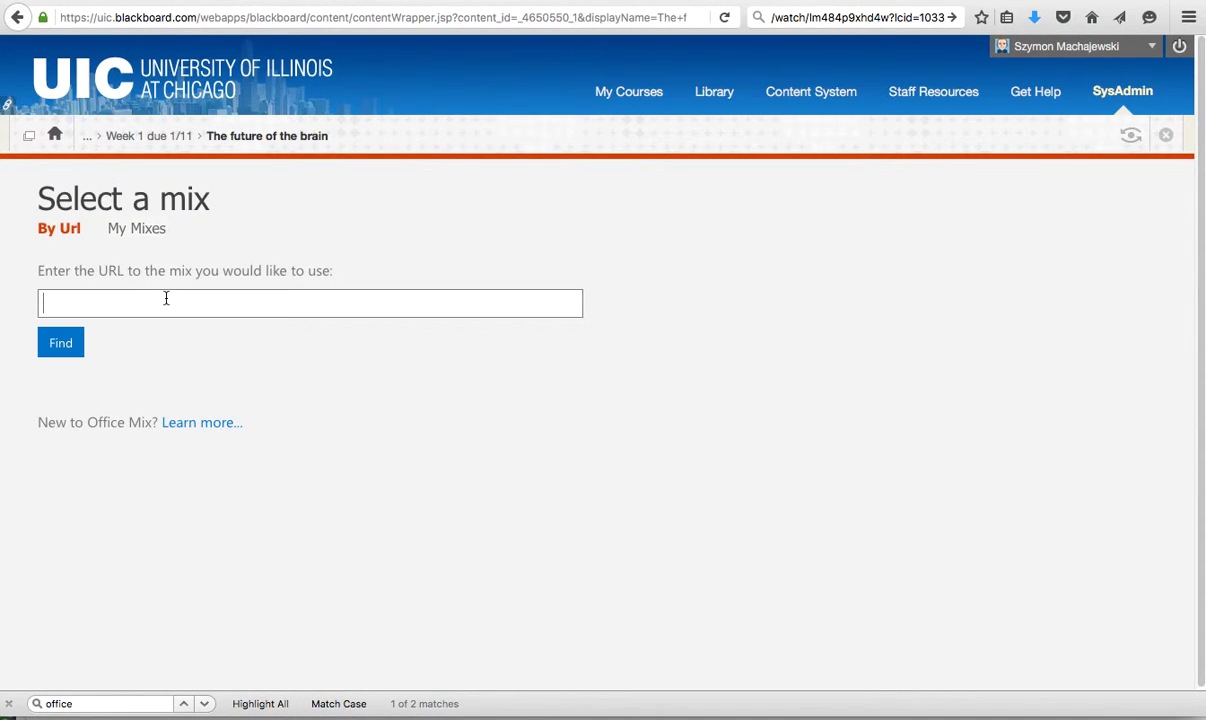
pyautogui.click(833, 14)
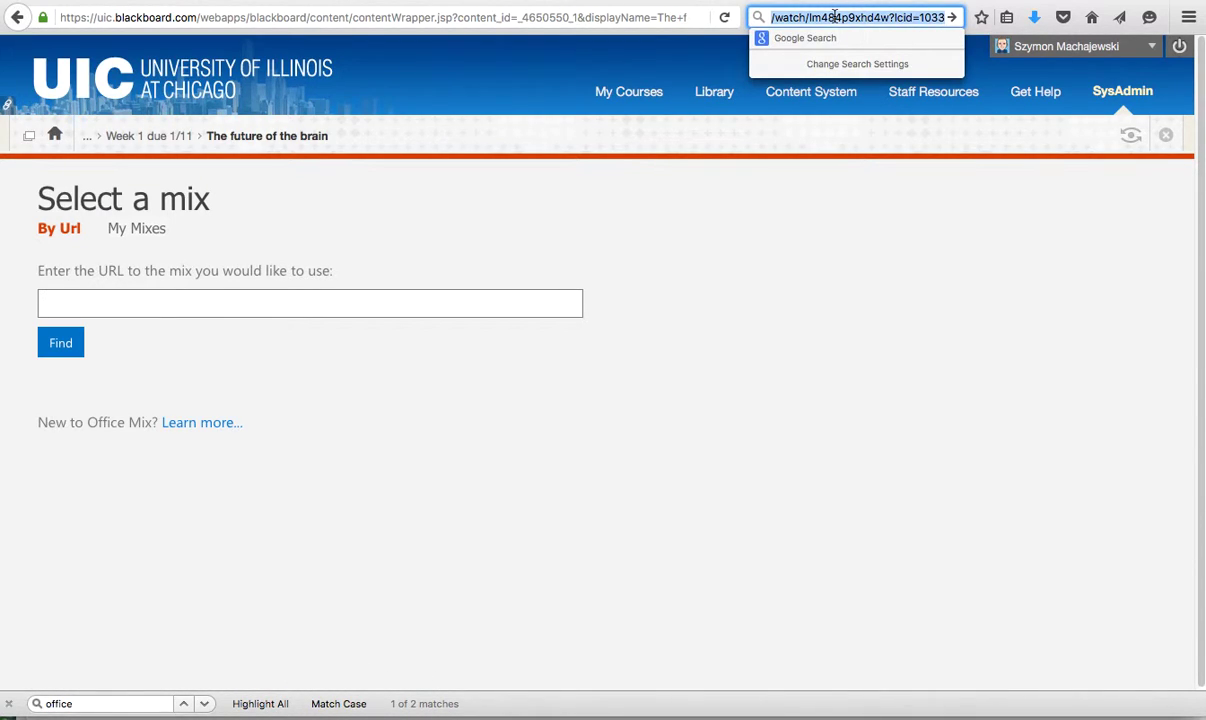
pyautogui.click(557, 302)
pyautogui.write('https://mix.office.com/watch/lm484p9xhd4w?lcid=1033')
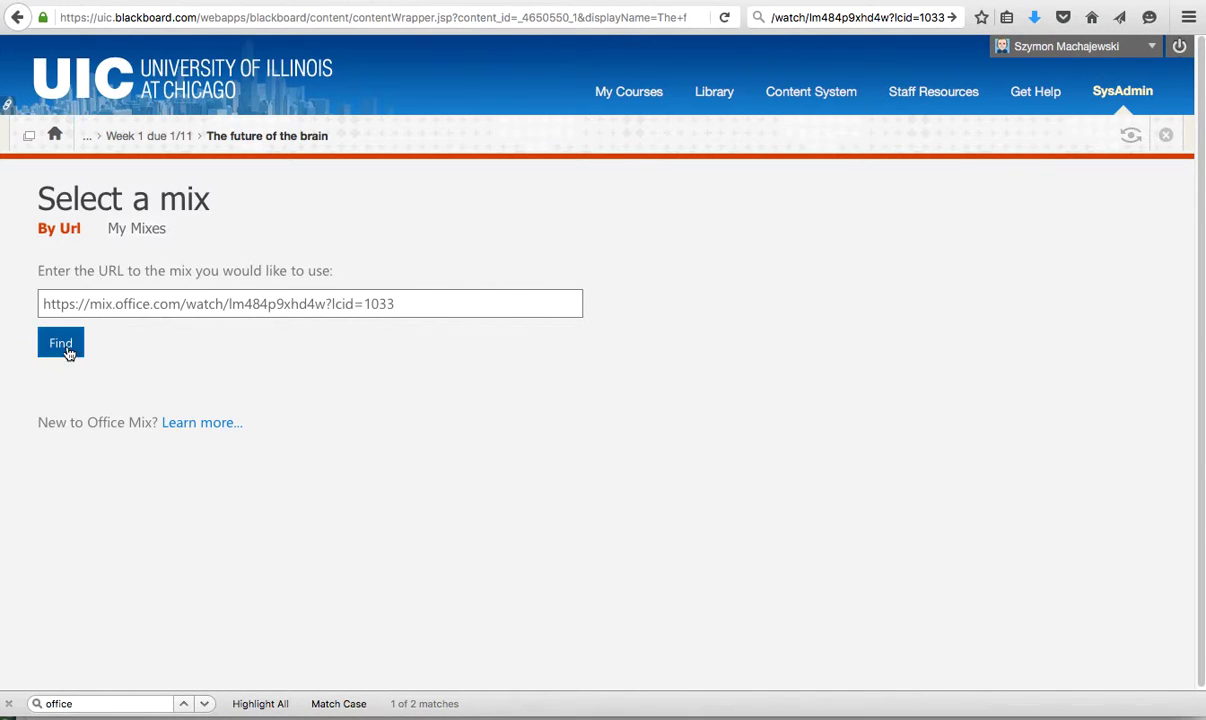
pyautogui.click(62, 345)
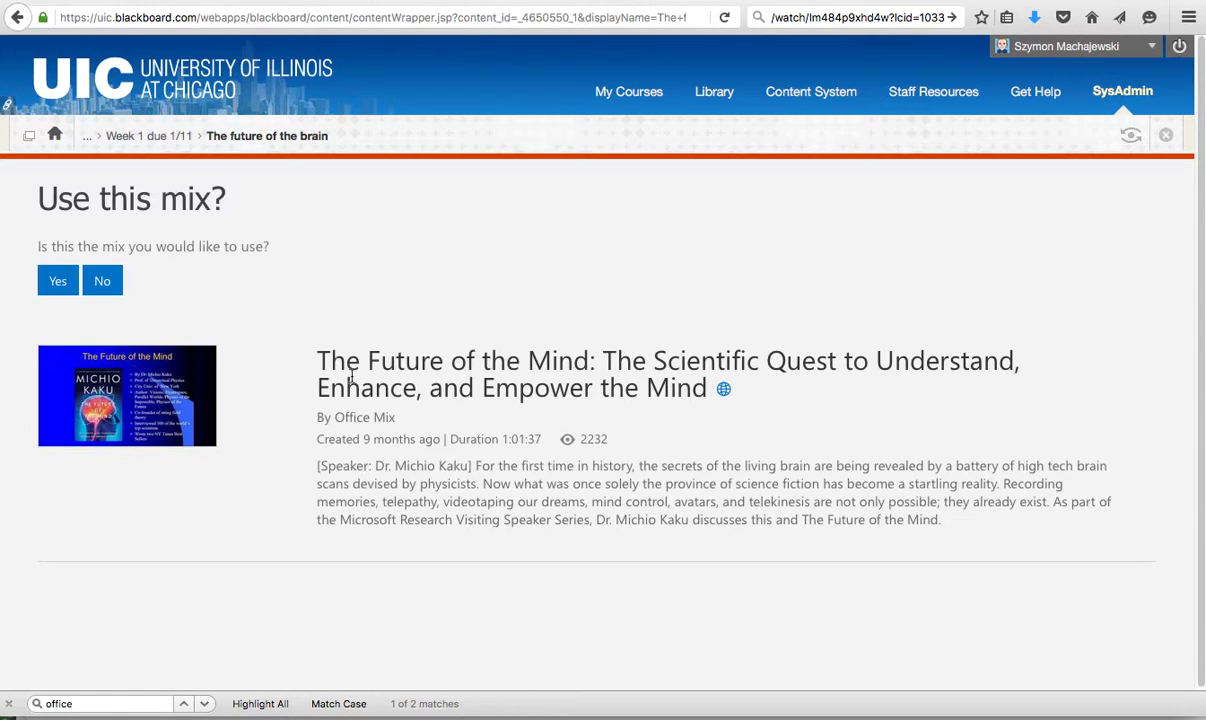
# - Confirm The Future of the Mind mix, play it from about 04:09, then pause
pyautogui.click(59, 285)
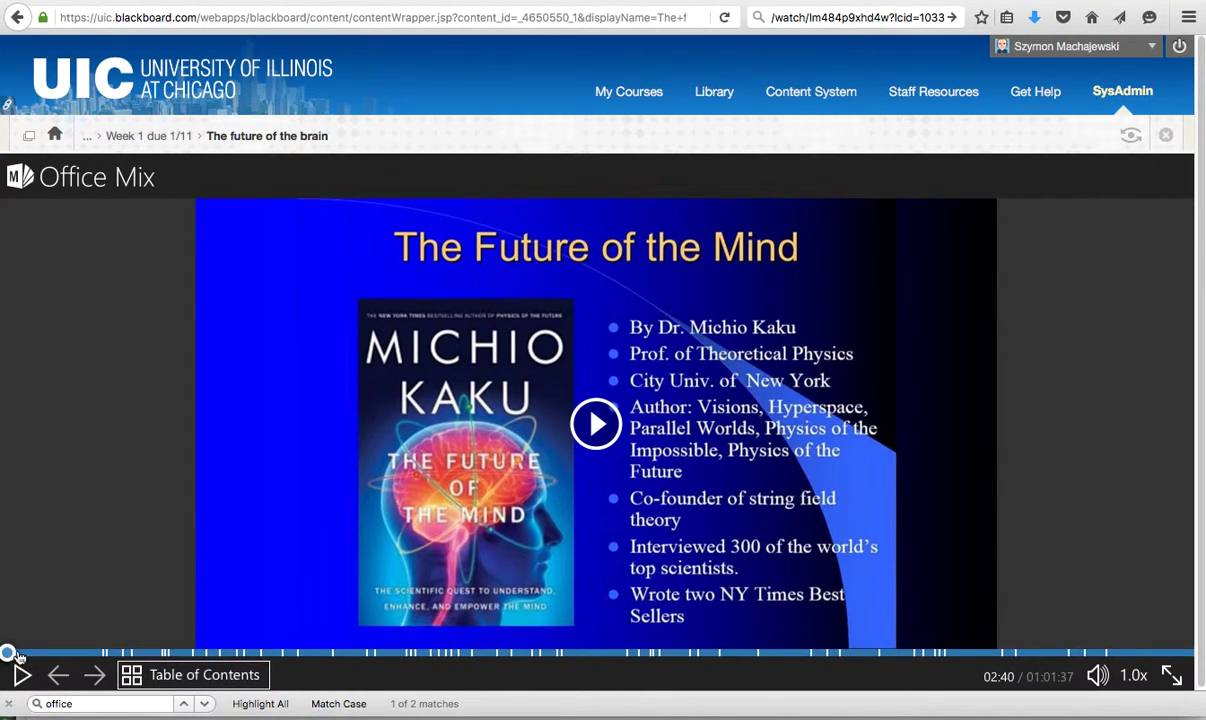
pyautogui.click(84, 655)
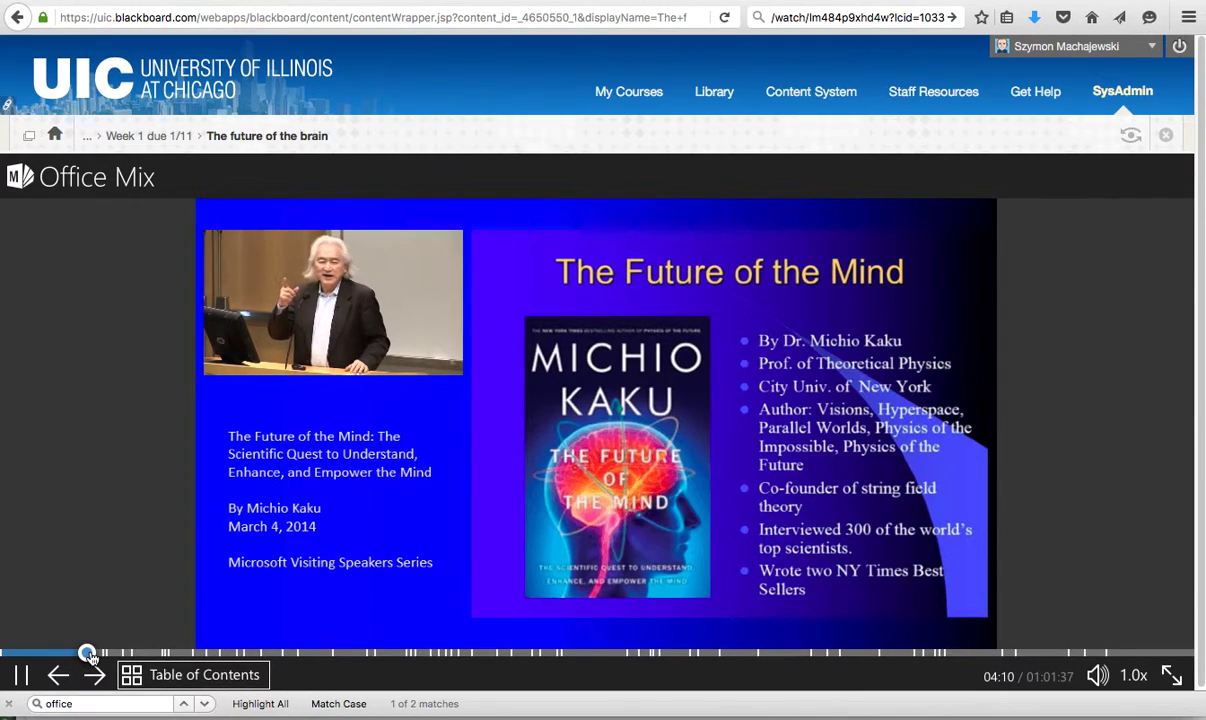
pyautogui.click(21, 675)
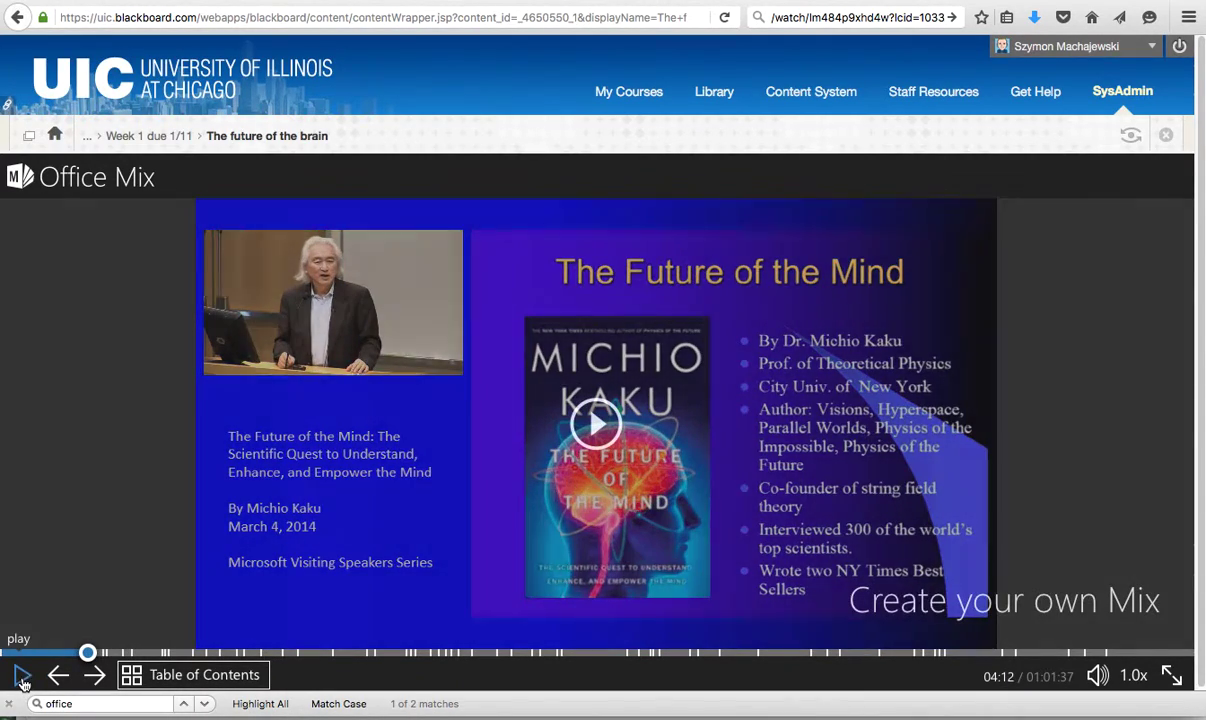
pyautogui.click(166, 143)
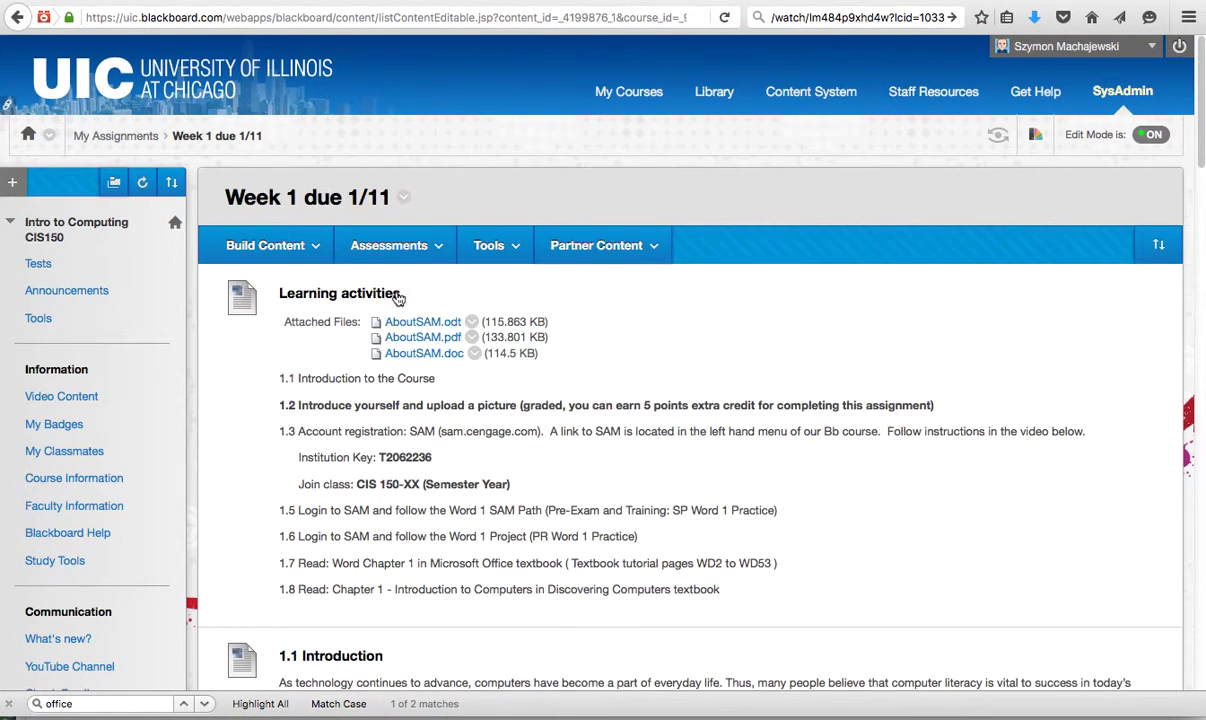
pyautogui.click(388, 245)
pyautogui.scroll(-20, 441, 373)
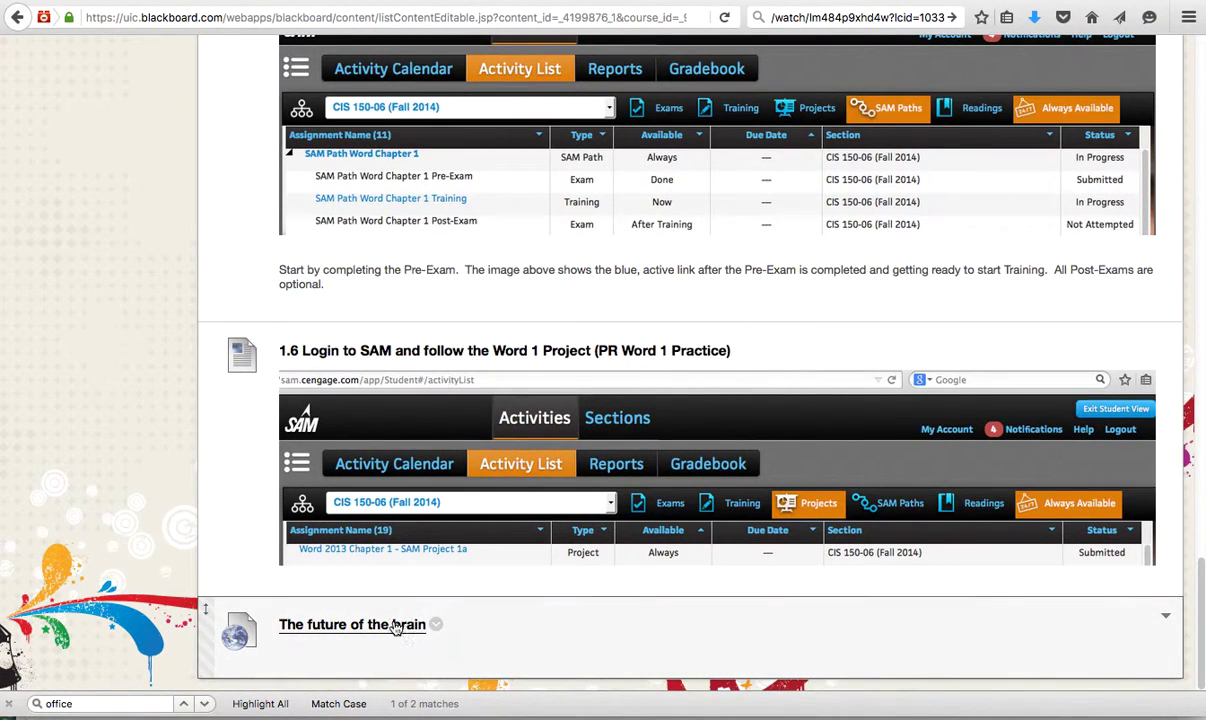
pyautogui.click(393, 625)
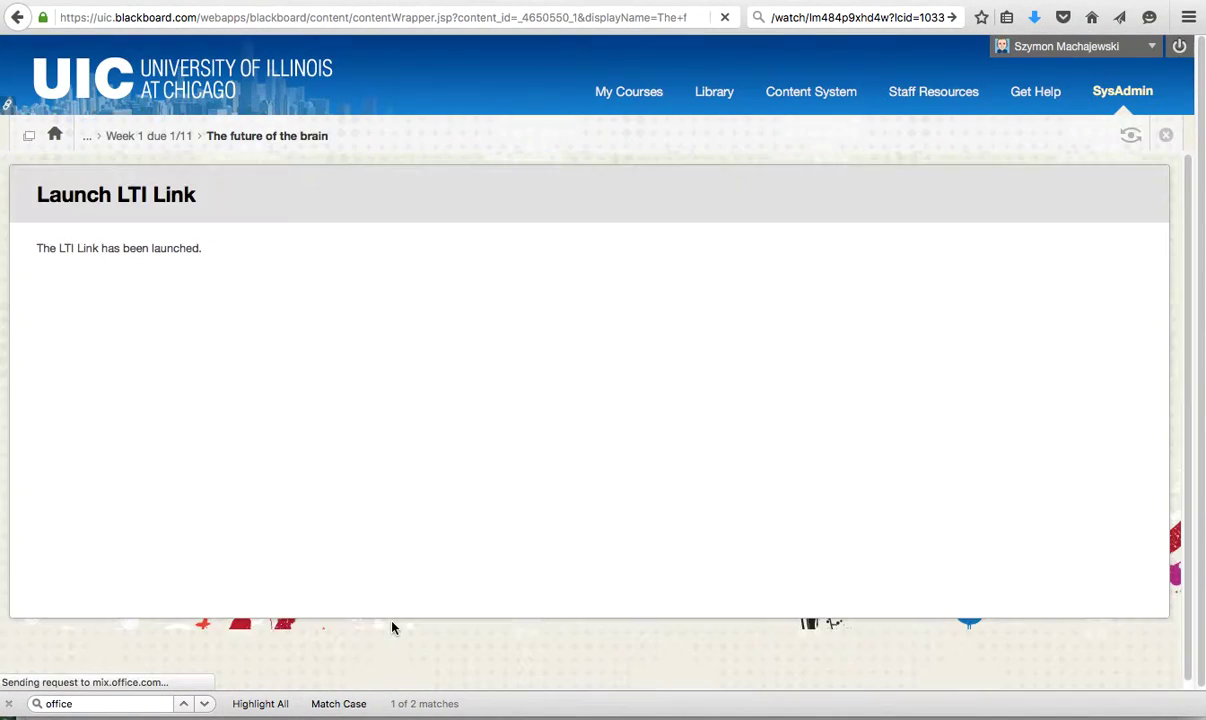